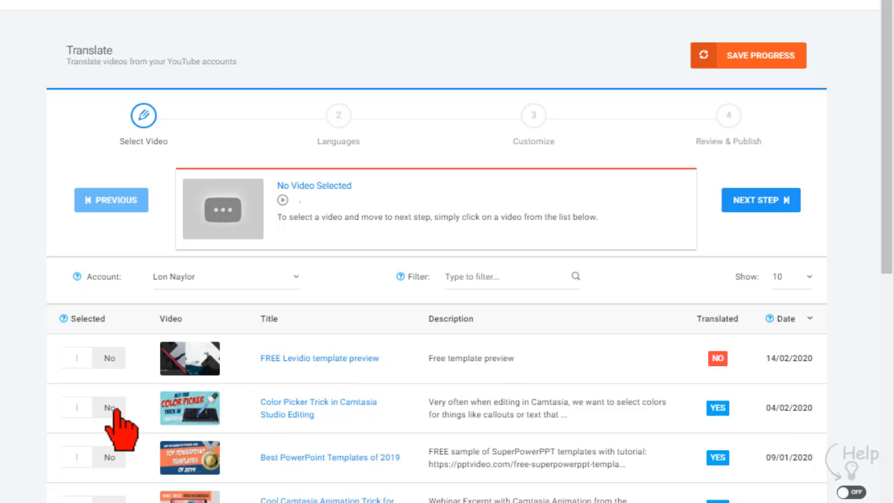
{"action": "scroll", "coordinate": [528, 419], "scroll_direction": "down", "scroll_amount": 1}
{"action": "scroll", "coordinate": [528, 418], "scroll_direction": "down", "scroll_amount": 3}
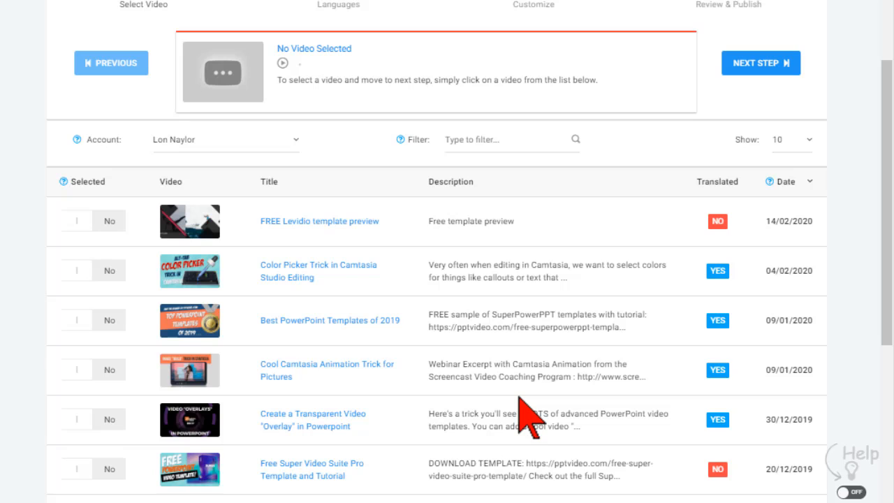
{"action": "scroll", "coordinate": [529, 419], "scroll_direction": "down", "scroll_amount": 3}
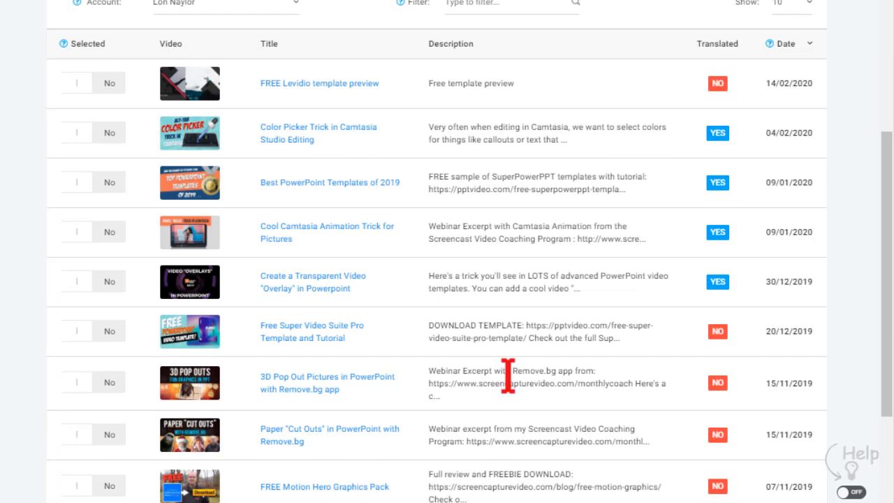
Select the Free Super Video Suite Pro Template and Tutorial video for translation.
{"action": "left_click", "coordinate": [109, 331]}
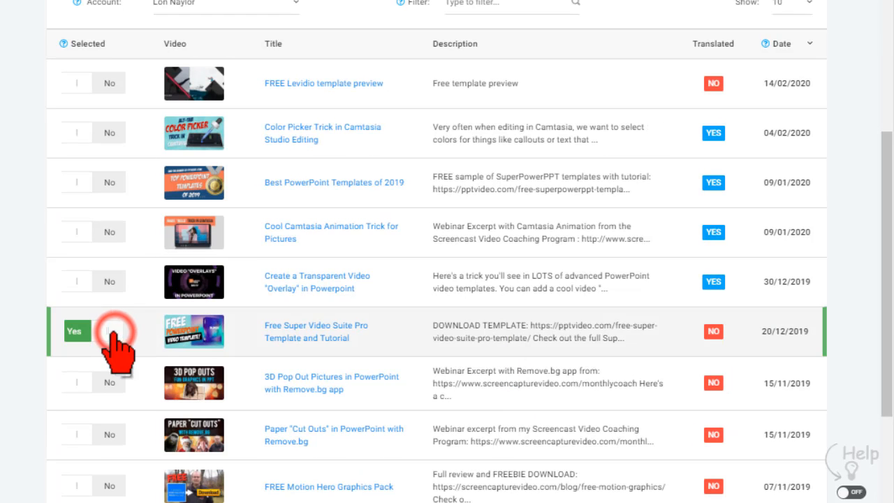
{"action": "scroll", "coordinate": [551, 433], "scroll_direction": "up", "scroll_amount": 2}
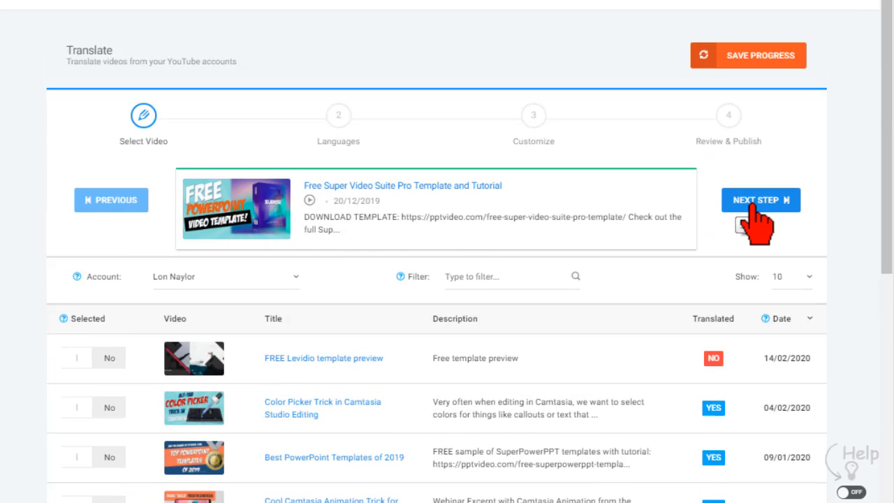
Add Spanish, German, French and Hindi as translation languages from English.
{"action": "left_click", "coordinate": [760, 200]}
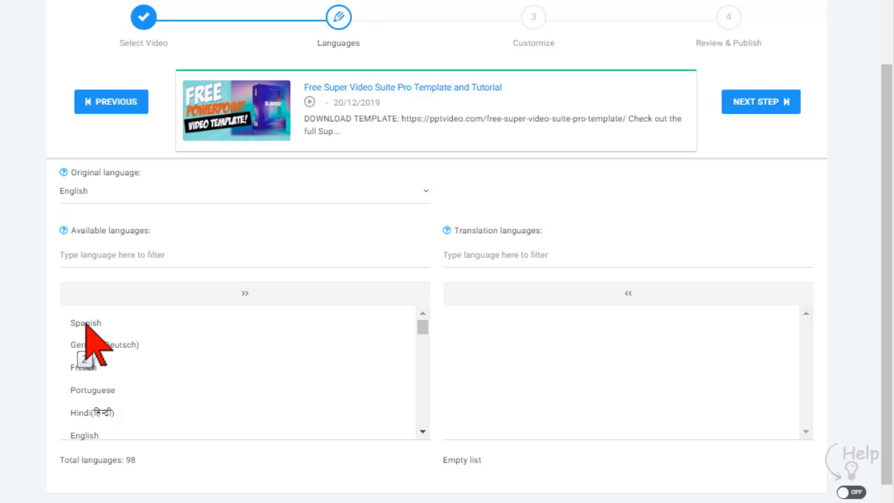
{"action": "left_click", "coordinate": [86, 322]}
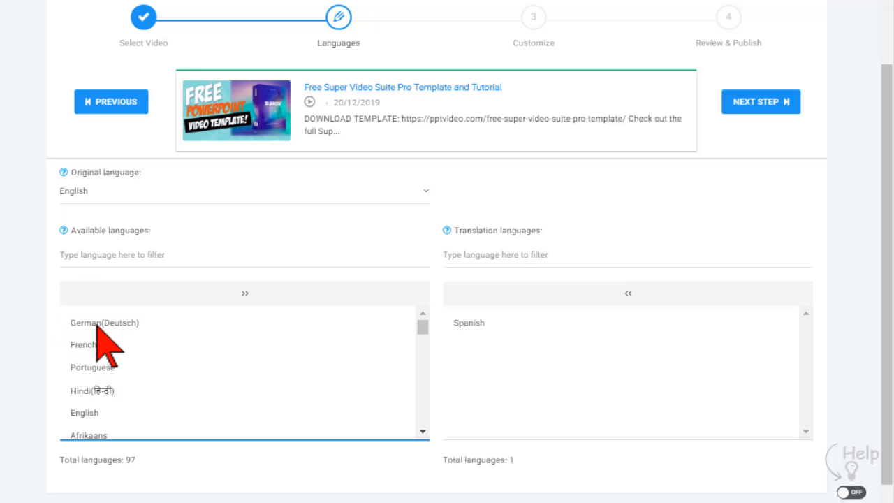
{"action": "left_click", "coordinate": [95, 324]}
{"action": "left_click", "coordinate": [87, 323]}
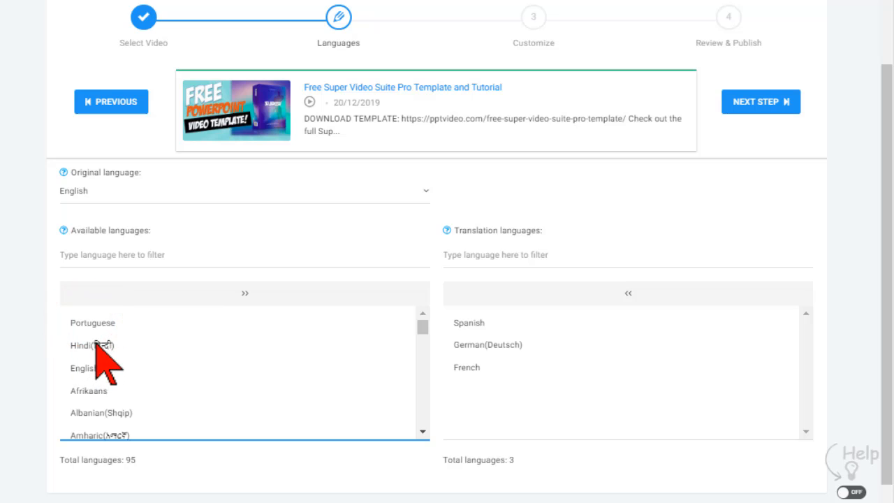
{"action": "left_click", "coordinate": [97, 343]}
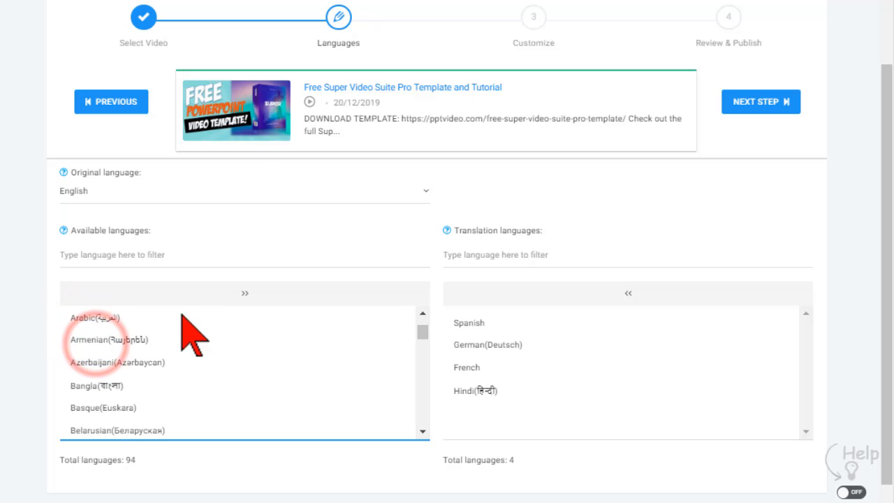
Search the language list for 'ind' and add Indonesian as the fifth translation language.
{"action": "left_click", "coordinate": [152, 254]}
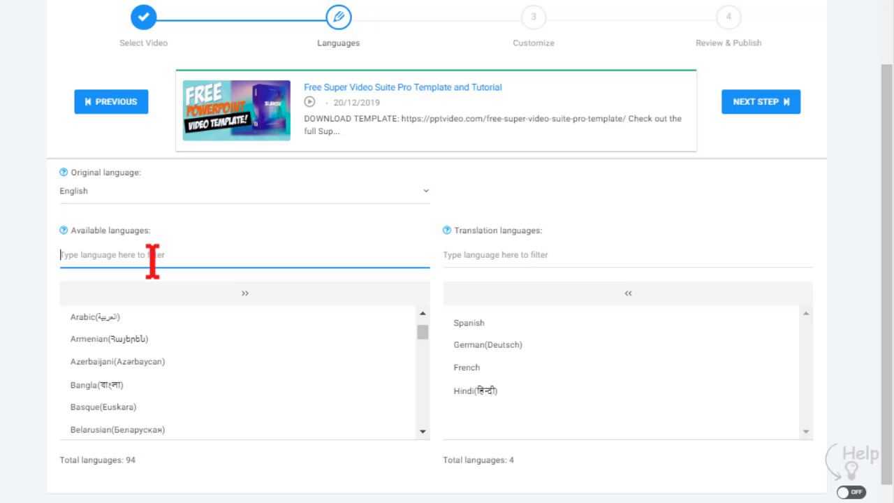
{"action": "type", "text": "ind"}
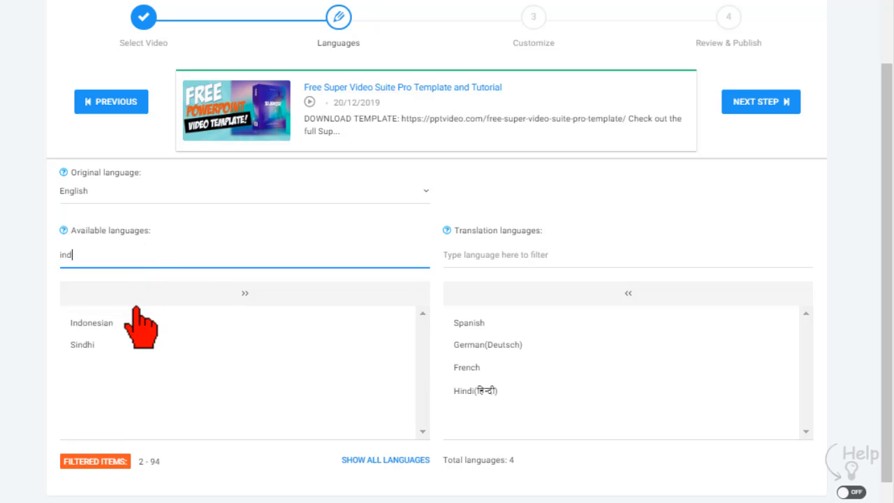
{"action": "left_click", "coordinate": [128, 323]}
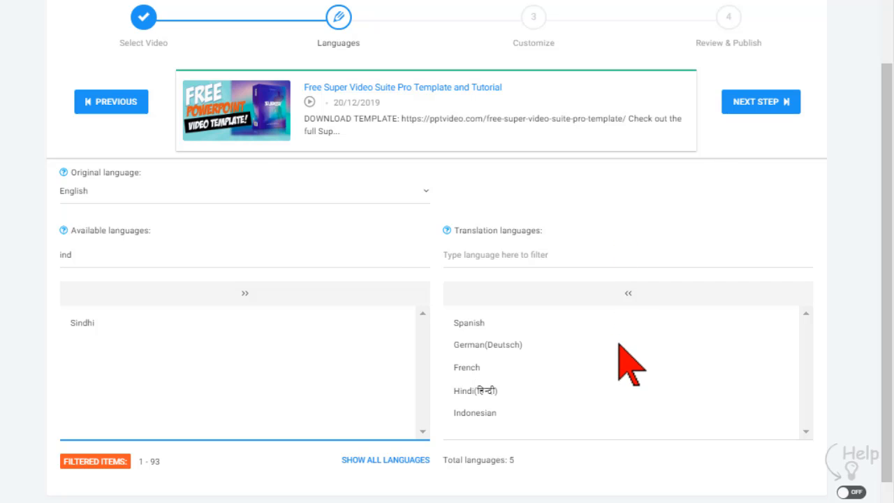
{"action": "left_click", "coordinate": [741, 103]}
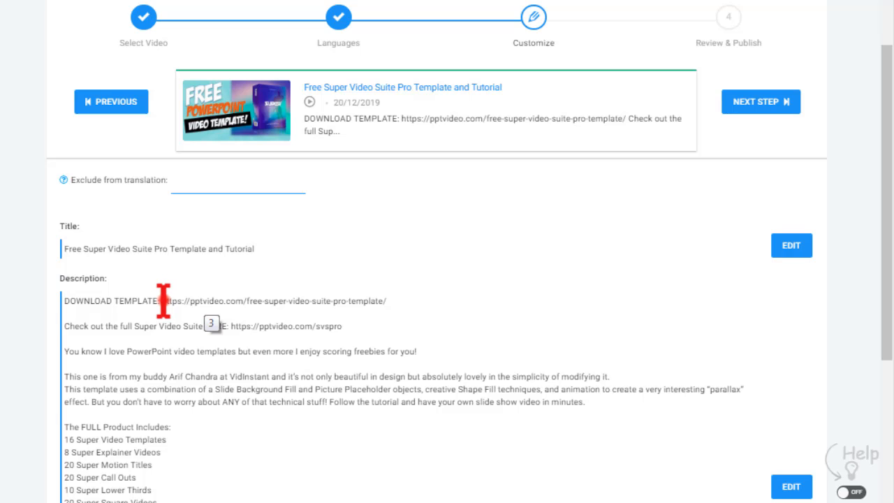
Exclude the pptvideo.com download template link in the description from translation.
{"action": "left_click_drag", "start_coordinate": [163, 300], "coordinate": [387, 301]}
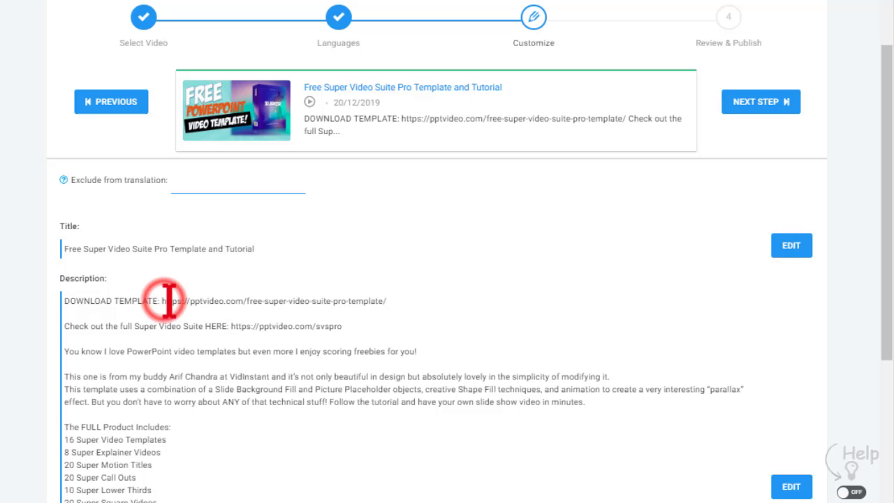
{"action": "left_click", "coordinate": [395, 301]}
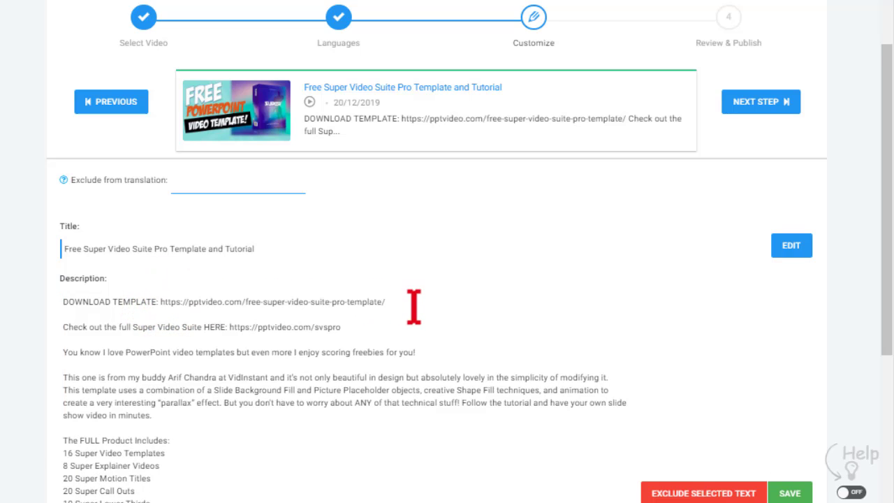
{"action": "double_click", "coordinate": [163, 301]}
{"action": "left_click", "coordinate": [702, 493]}
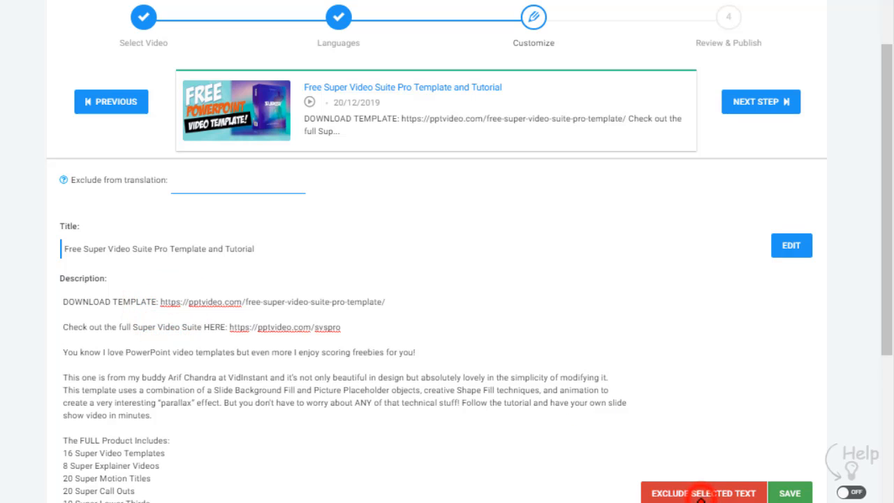
{"action": "scroll", "coordinate": [467, 360], "scroll_direction": "down", "scroll_amount": 1}
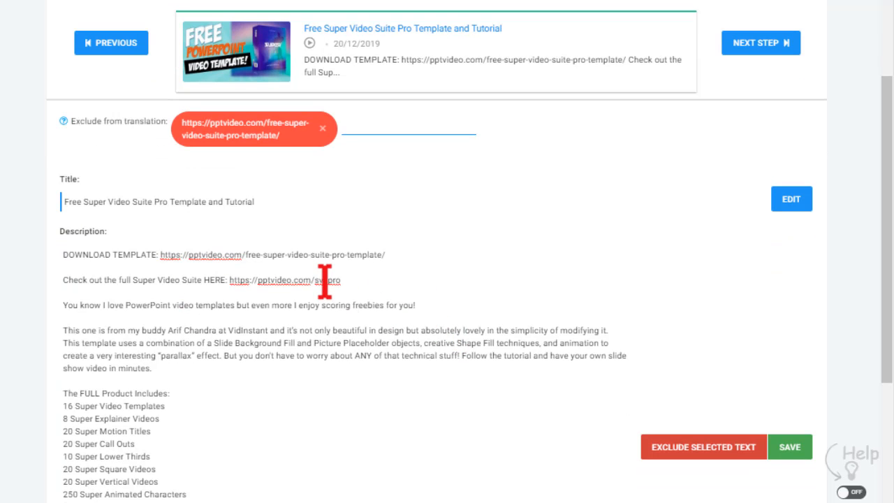
Exclude the svspro link as well and save the description with both links excluded.
{"action": "left_click_drag", "start_coordinate": [340, 280], "coordinate": [229, 280]}
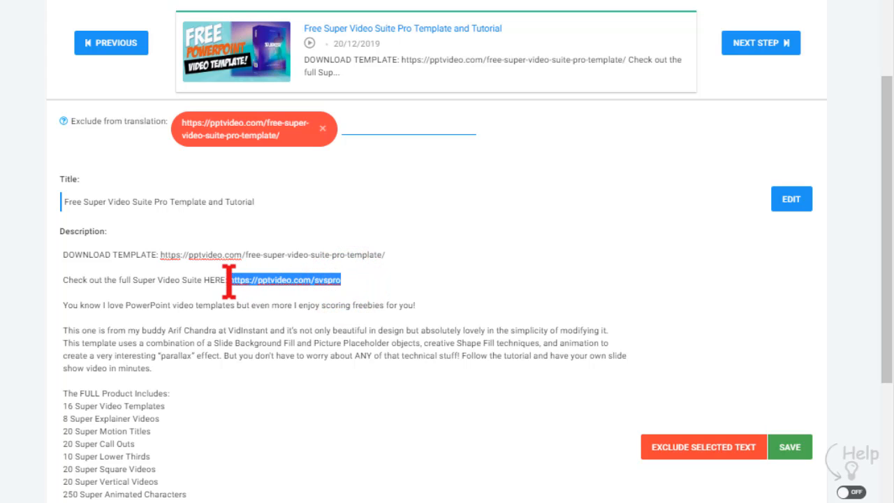
{"action": "left_click", "coordinate": [667, 447]}
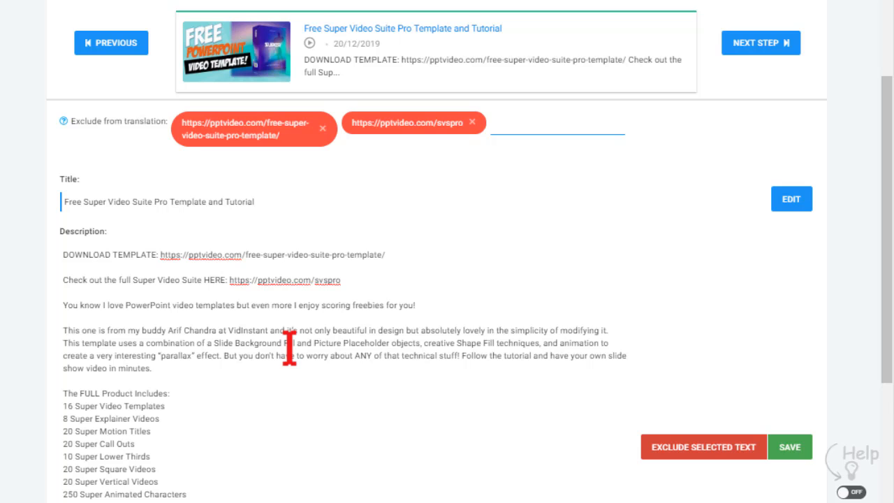
{"action": "scroll", "coordinate": [289, 346], "scroll_direction": "down", "scroll_amount": 1}
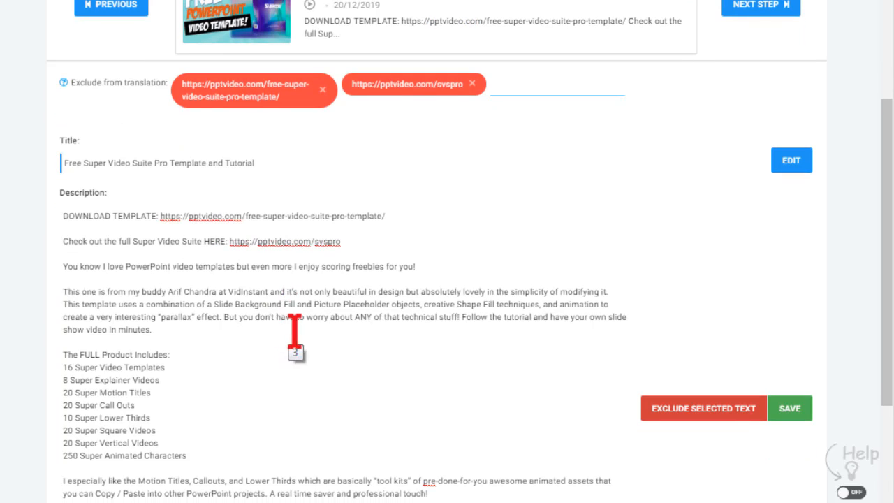
{"action": "scroll", "coordinate": [297, 328], "scroll_direction": "down", "scroll_amount": 3}
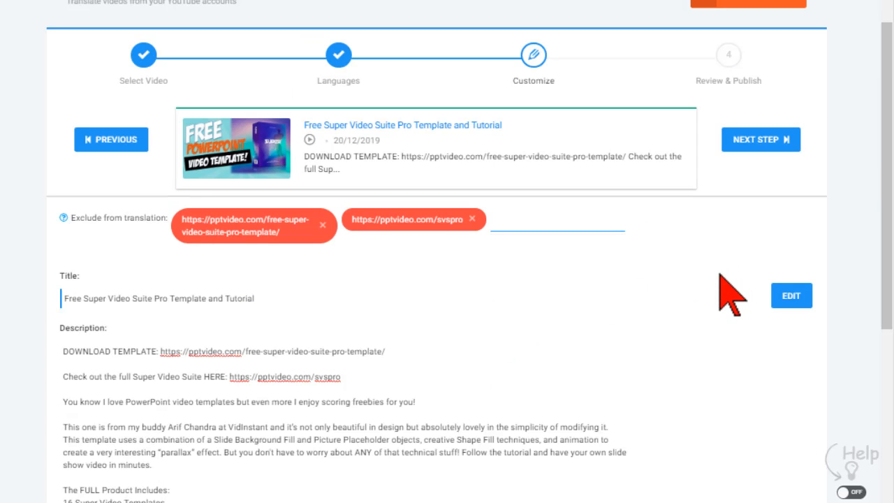
{"action": "scroll", "coordinate": [719, 293], "scroll_direction": "down", "scroll_amount": 3}
{"action": "scroll", "coordinate": [709, 317], "scroll_direction": "down", "scroll_amount": 1}
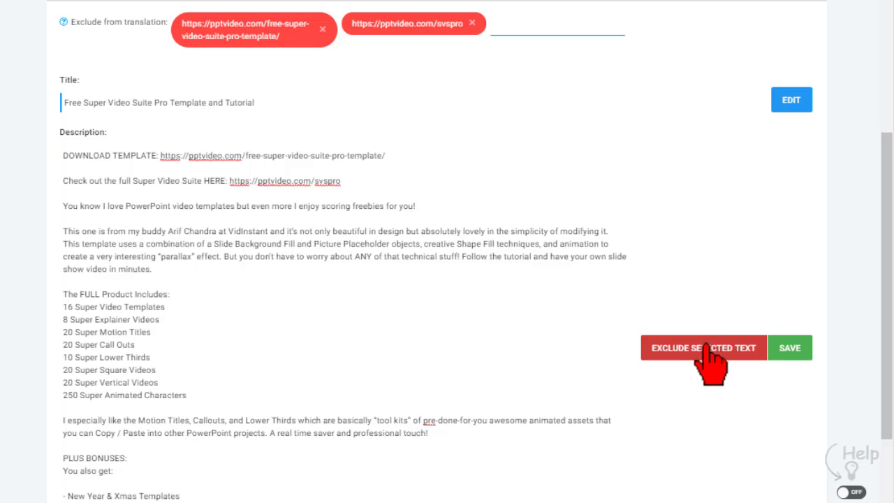
{"action": "left_click", "coordinate": [789, 348]}
{"action": "scroll", "coordinate": [803, 360], "scroll_direction": "up", "scroll_amount": 5}
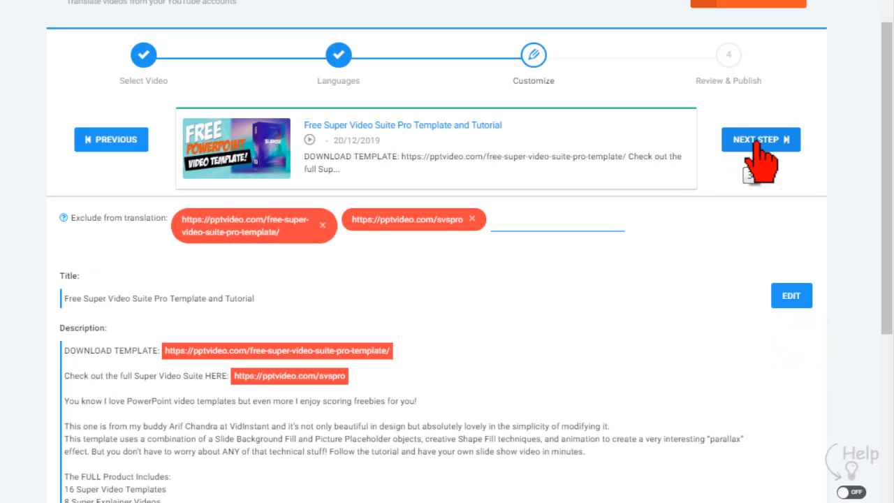
Translate into all five languages and select the Spanish 'Sabes que me encantan...' sentence for review.
{"action": "left_click", "coordinate": [756, 140]}
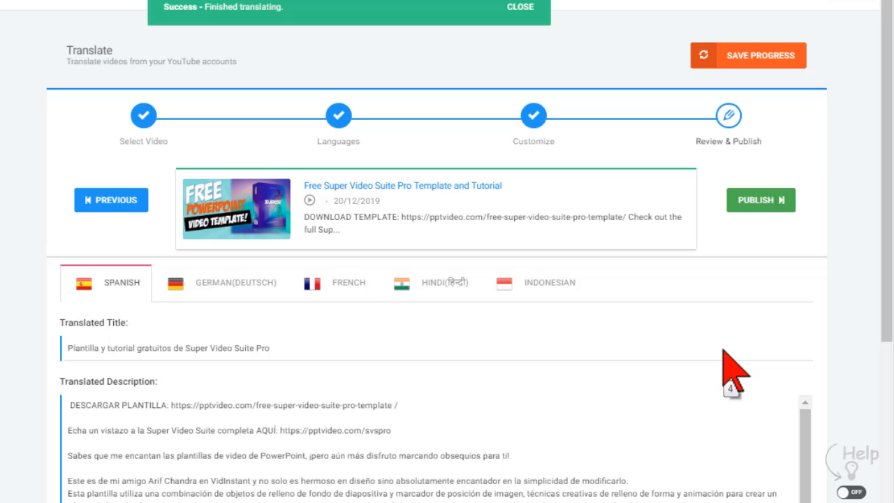
{"action": "scroll", "coordinate": [726, 358], "scroll_direction": "down", "scroll_amount": 2}
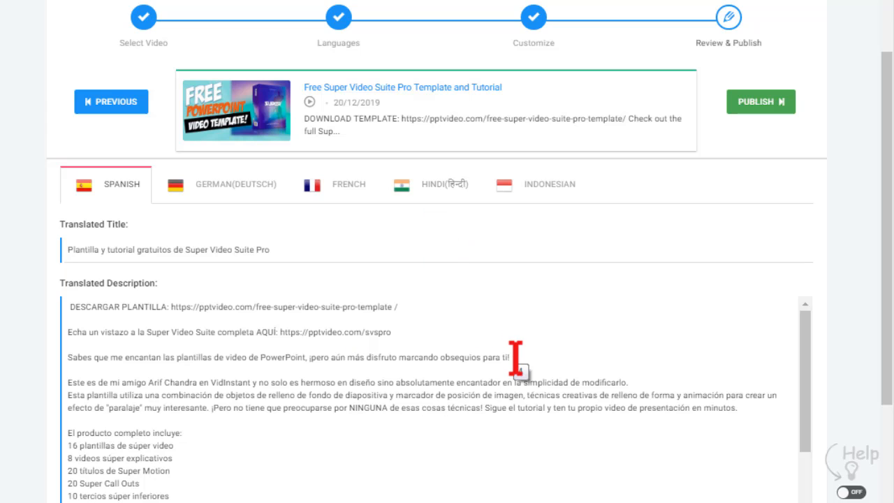
{"action": "left_click_drag", "start_coordinate": [514, 357], "coordinate": [67, 357]}
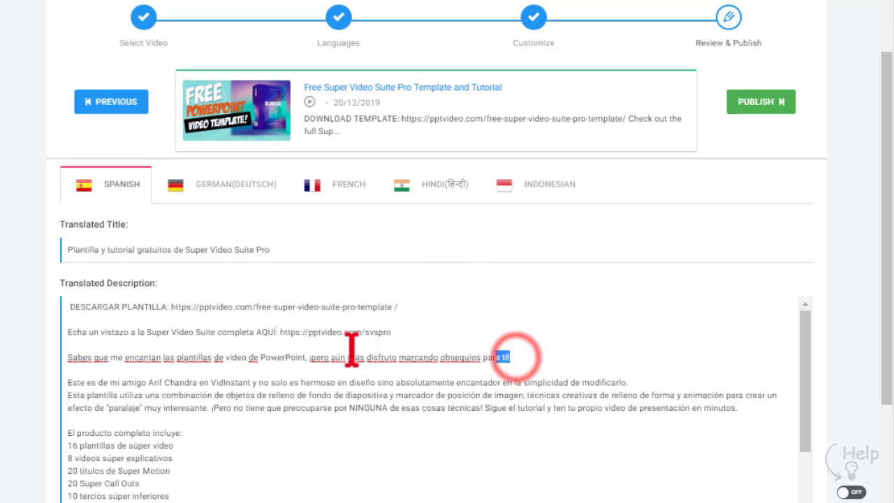
Copy the Spanish sentence, back-translate it to English in Google Translate, and return to Lingo Blaster.
{"action": "right_click", "coordinate": [79, 359]}
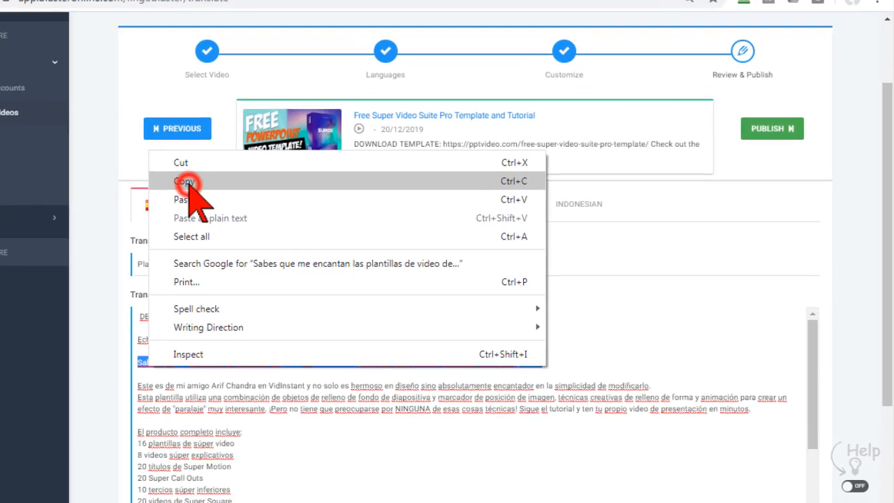
{"action": "left_click", "coordinate": [187, 183]}
{"action": "left_click", "coordinate": [436, 12]}
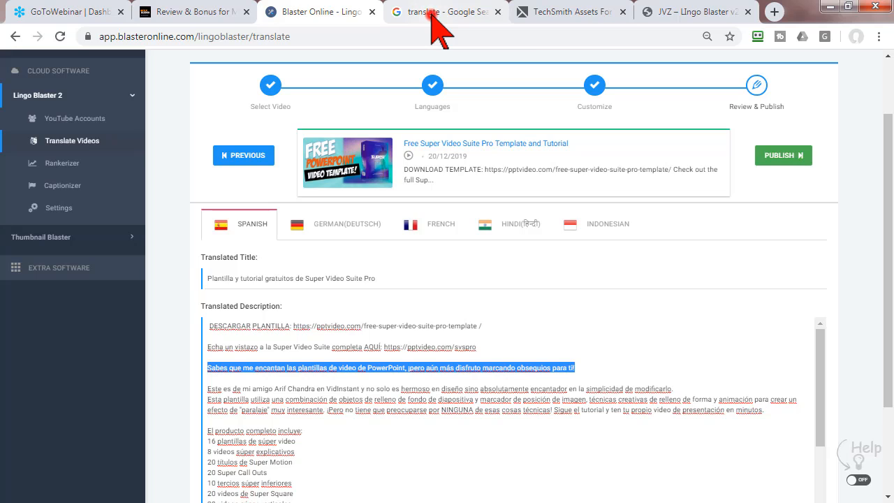
{"action": "right_click", "coordinate": [213, 208]}
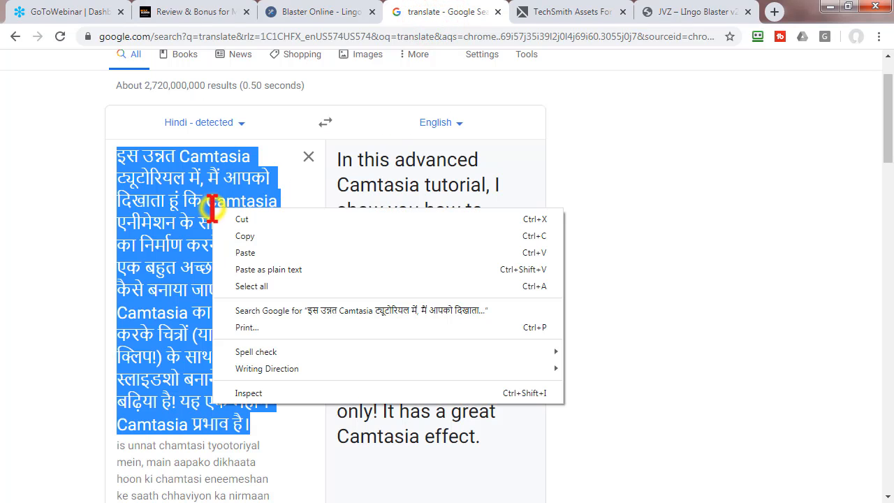
{"action": "left_click", "coordinate": [244, 253]}
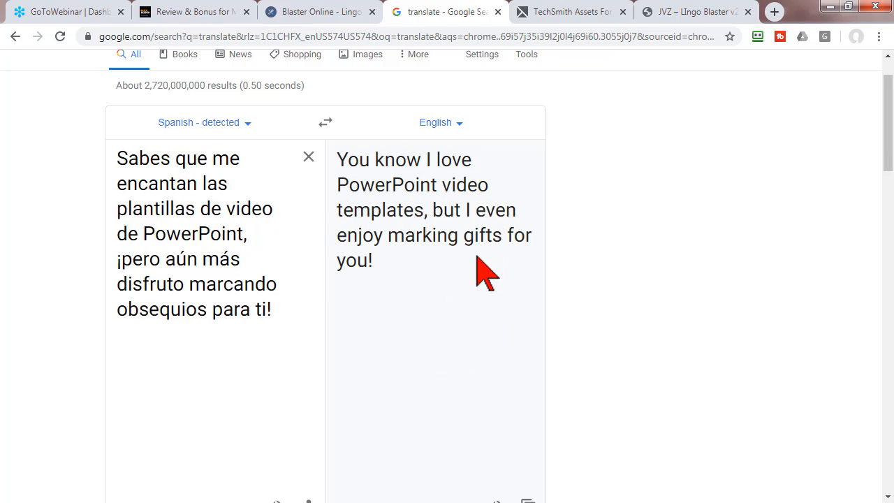
{"action": "left_click", "coordinate": [326, 12]}
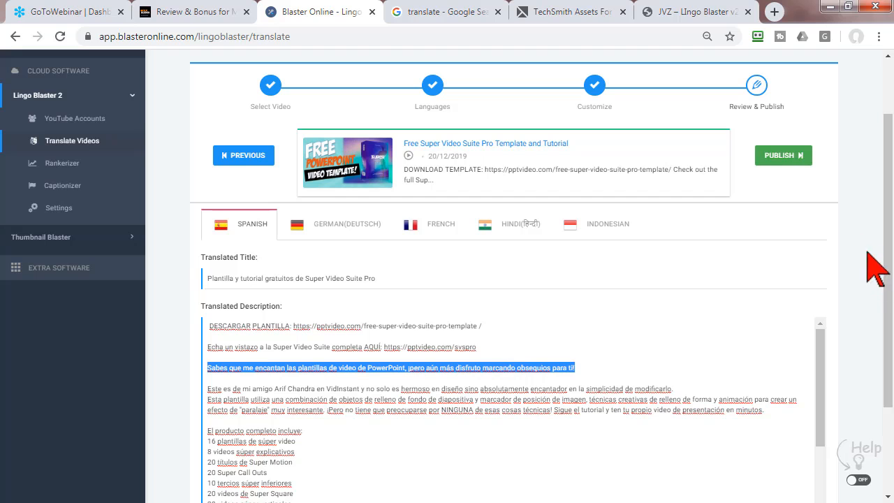
Publish the five translated titles and descriptions to YouTube and dismiss the success notice.
{"action": "left_click", "coordinate": [782, 155]}
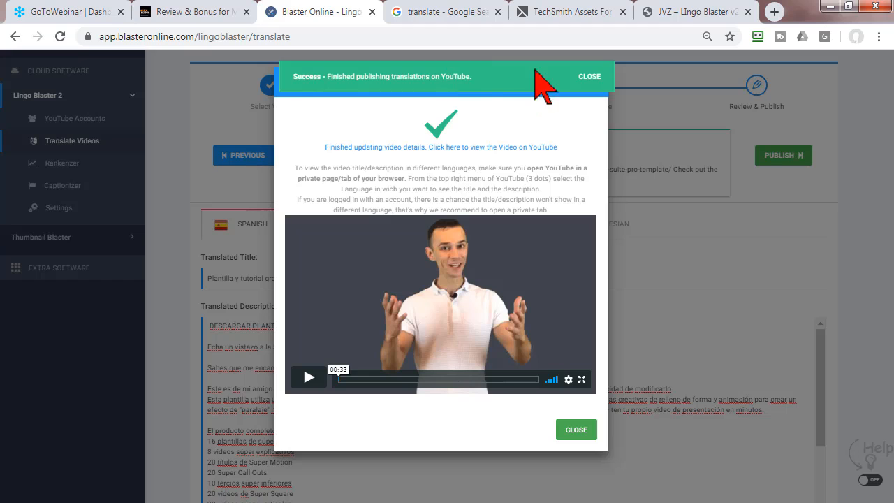
{"action": "left_click", "coordinate": [577, 429]}
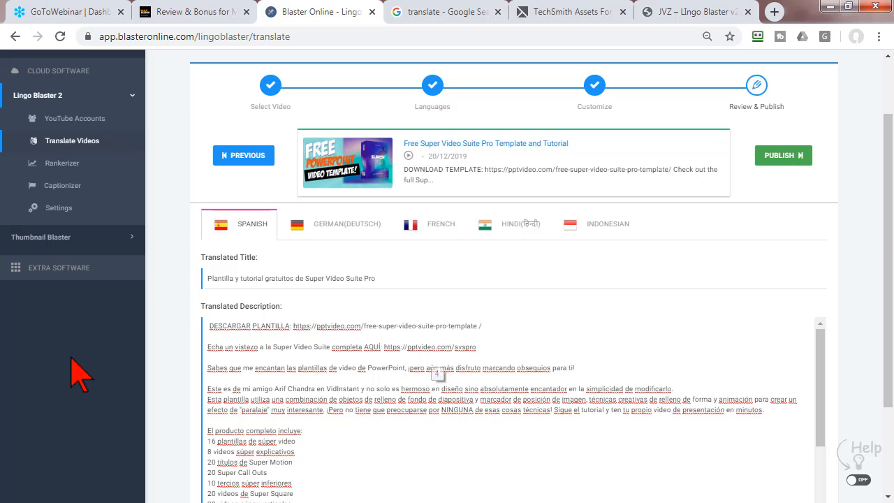
Open the Captionizer from the Lingo Blaster 2 sidebar and browse its video list.
{"action": "left_click", "coordinate": [62, 185]}
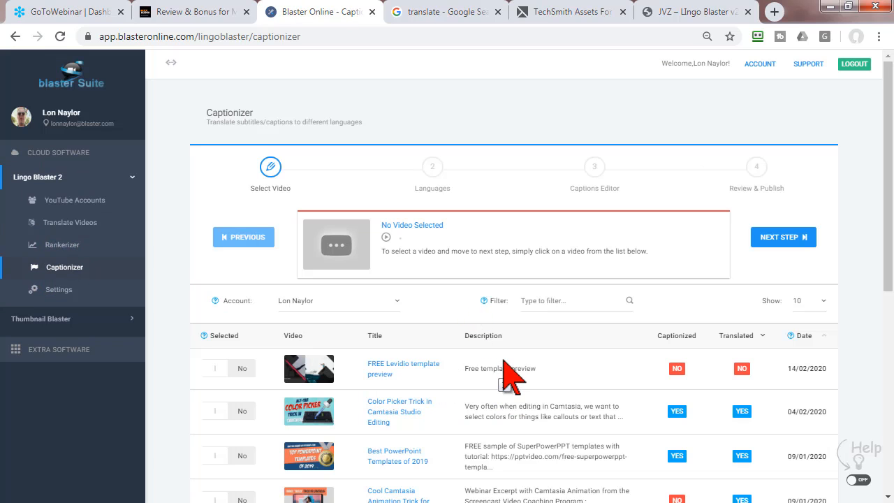
{"action": "scroll", "coordinate": [510, 377], "scroll_direction": "down", "scroll_amount": 2}
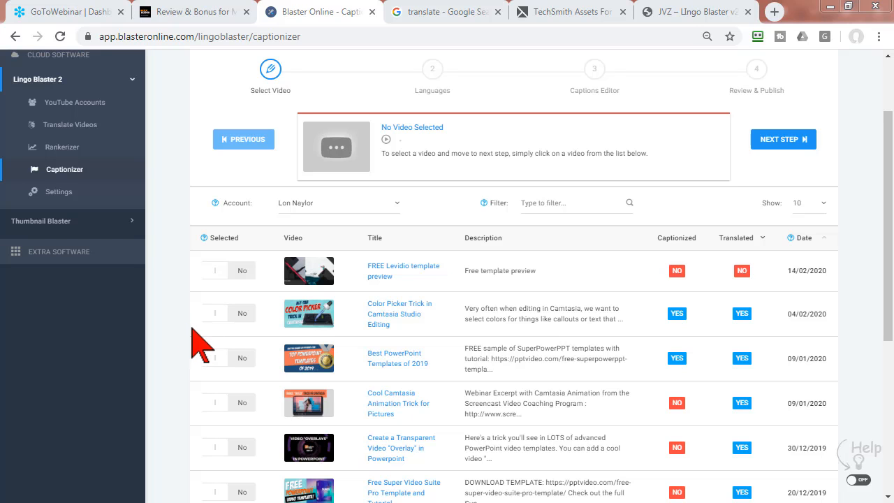
{"action": "left_click", "coordinate": [885, 222]}
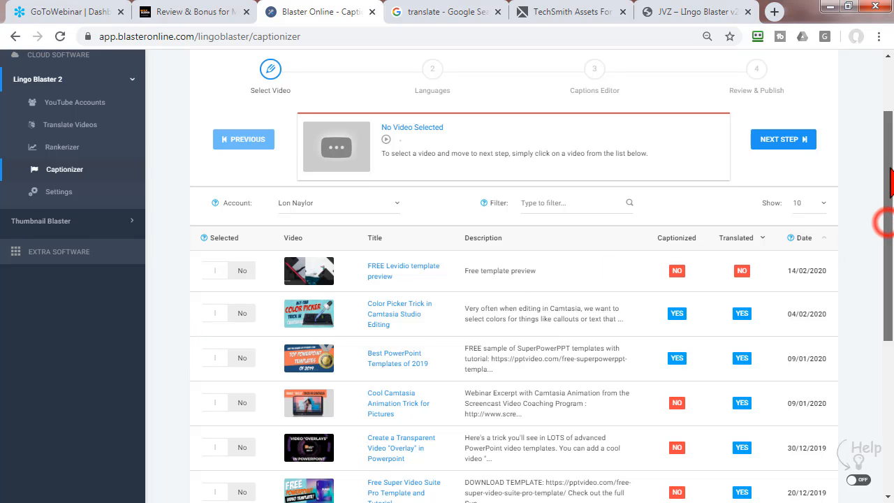
{"action": "left_click_drag", "start_coordinate": [885, 222], "coordinate": [885, 63]}
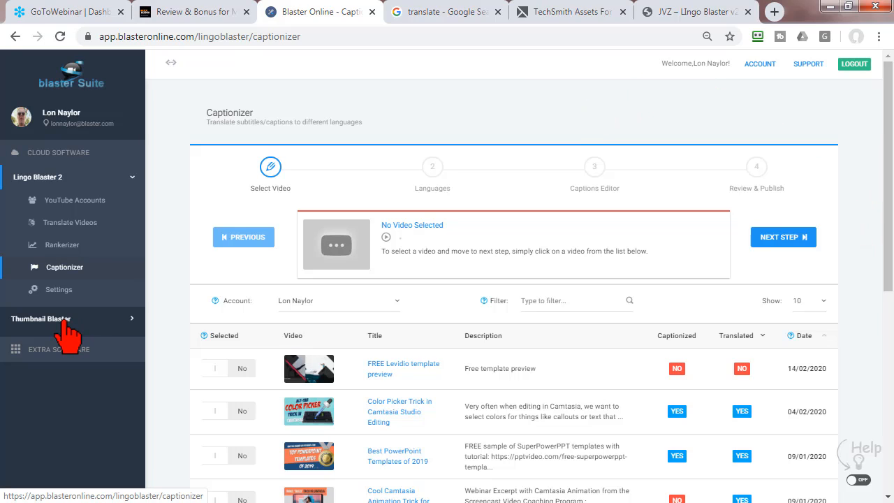